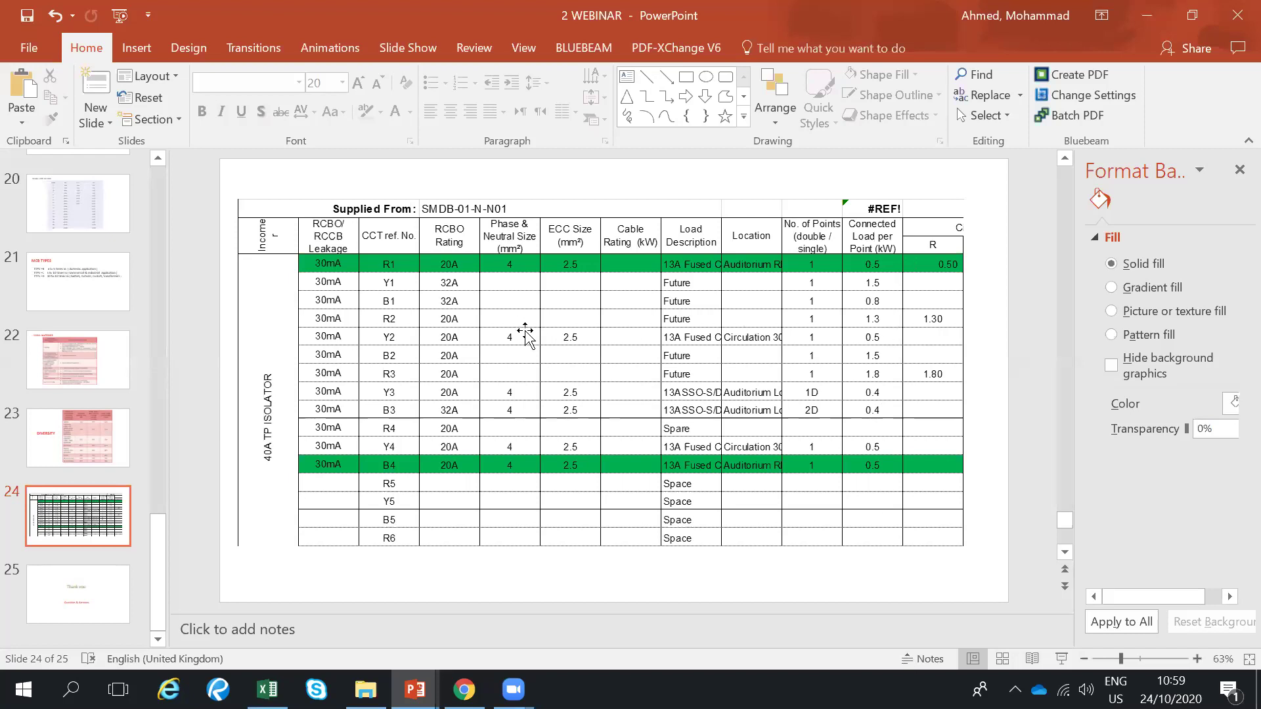
Open the embedded Load Distribution Schedule worksheet on slide 24 and look over its header and circuit rows.
left_click(701, 381)
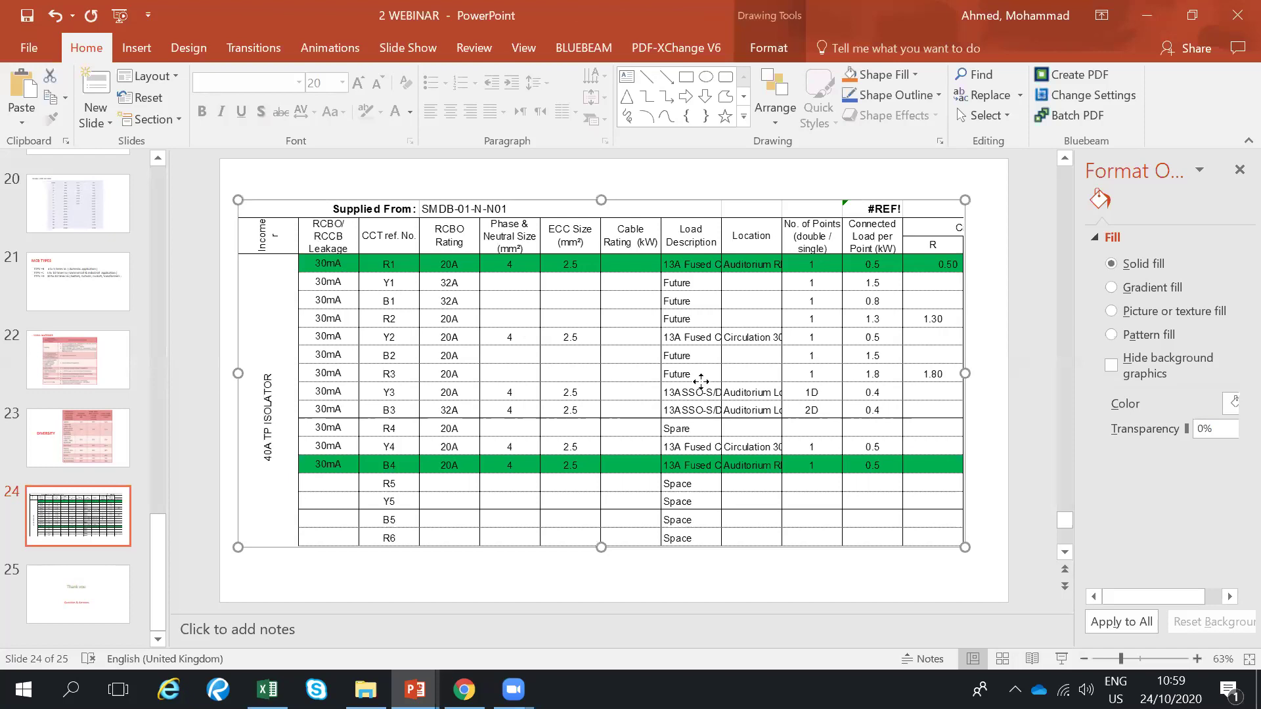
double_click(633, 337)
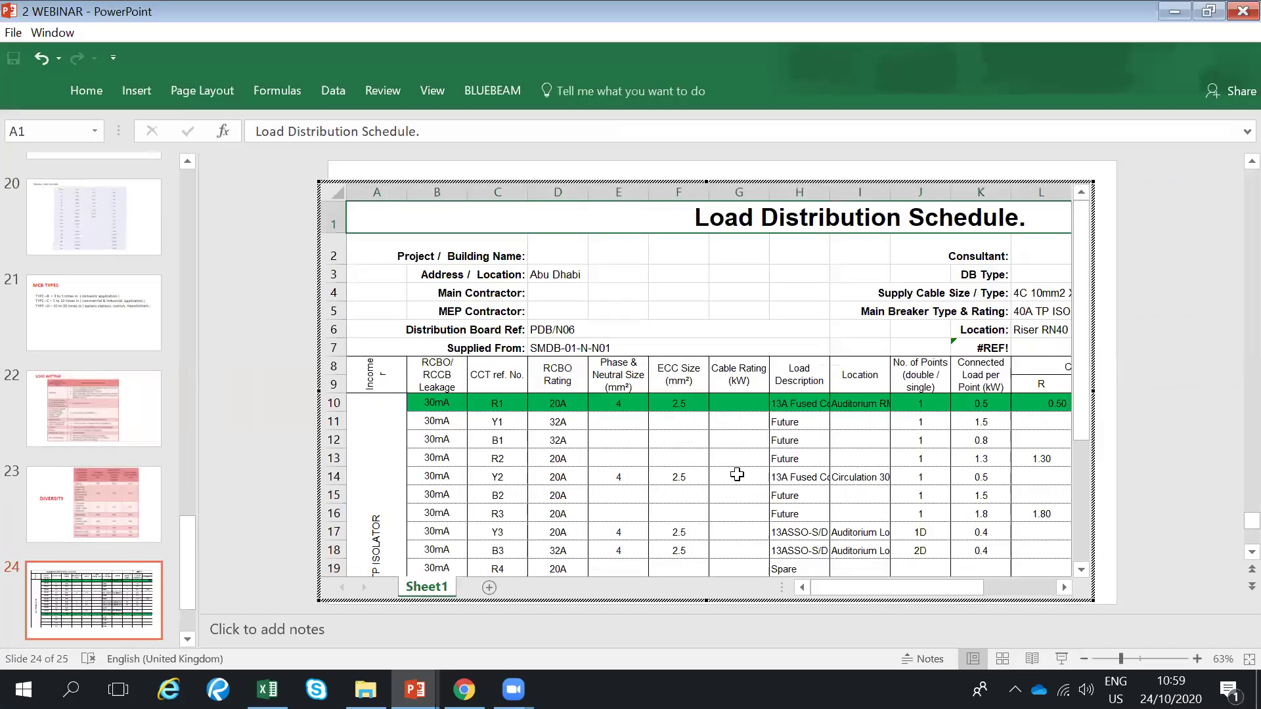
scroll(776, 414, "down", 1)
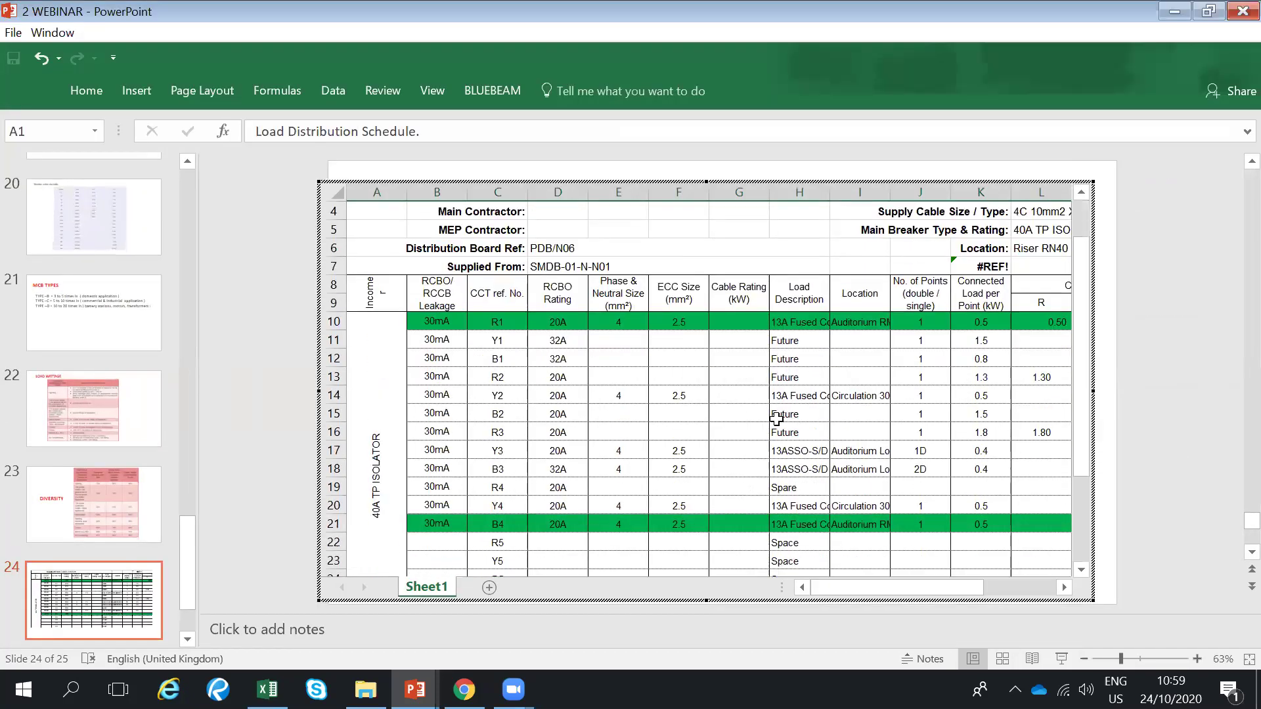
scroll(776, 419, "down", 1)
scroll(565, 407, "up", 1)
left_click_drag(933, 594, 877, 604)
scroll(729, 473, "down", 1)
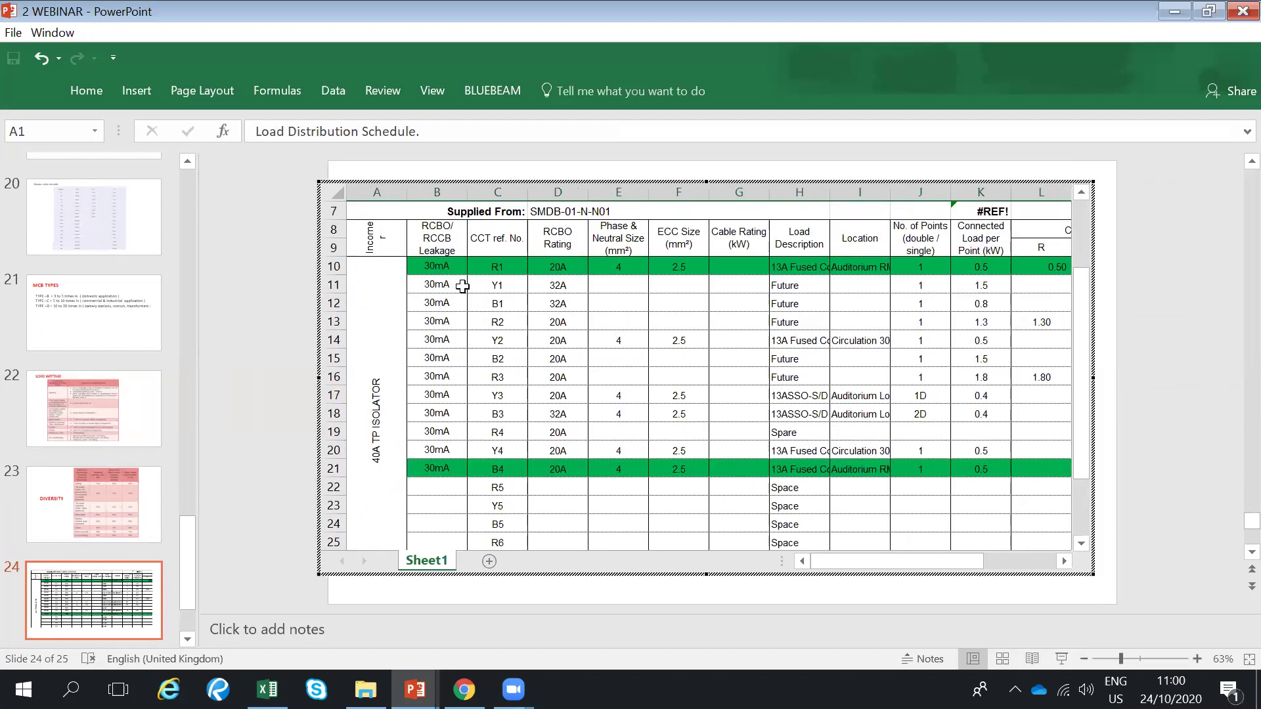
Review the schedule's header details, selecting the Distribution Board Ref value, and return to the circuit rows.
scroll(481, 278, "up", 1)
scroll(494, 314, "up", 1)
scroll(499, 333, "down", 1)
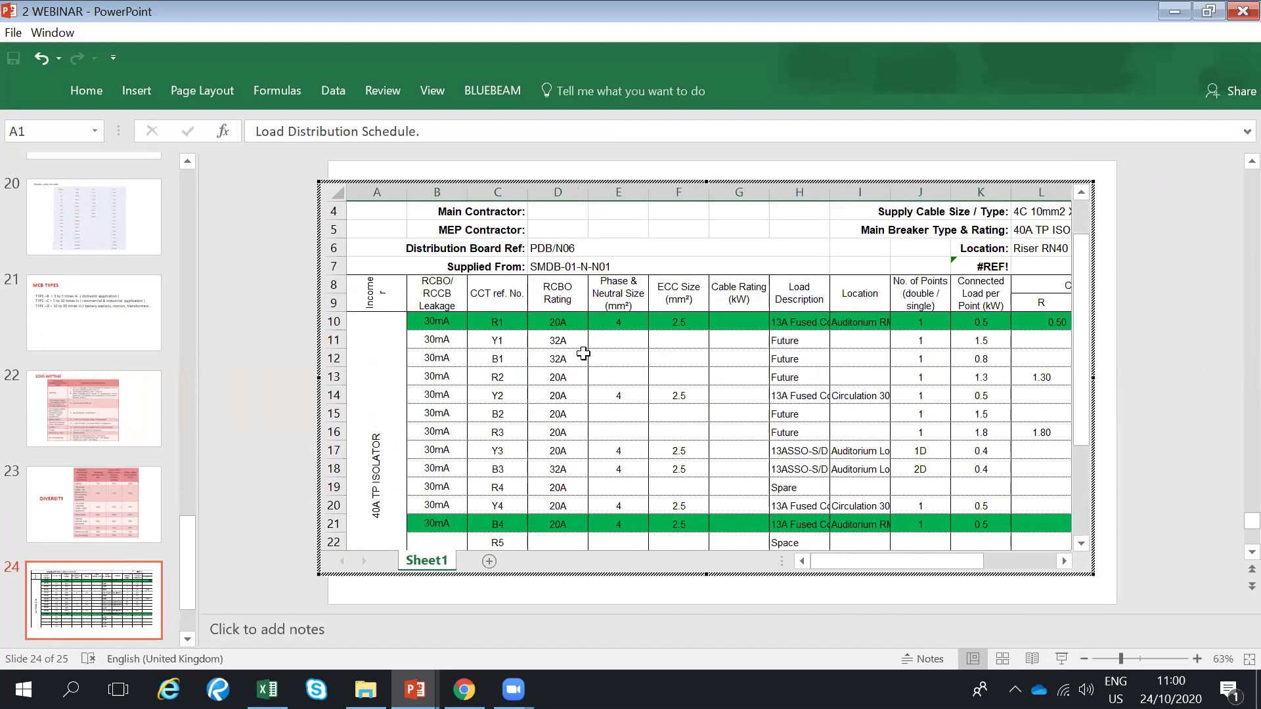
scroll(553, 321, "up", 1)
left_click(555, 328)
scroll(603, 365, "down", 1)
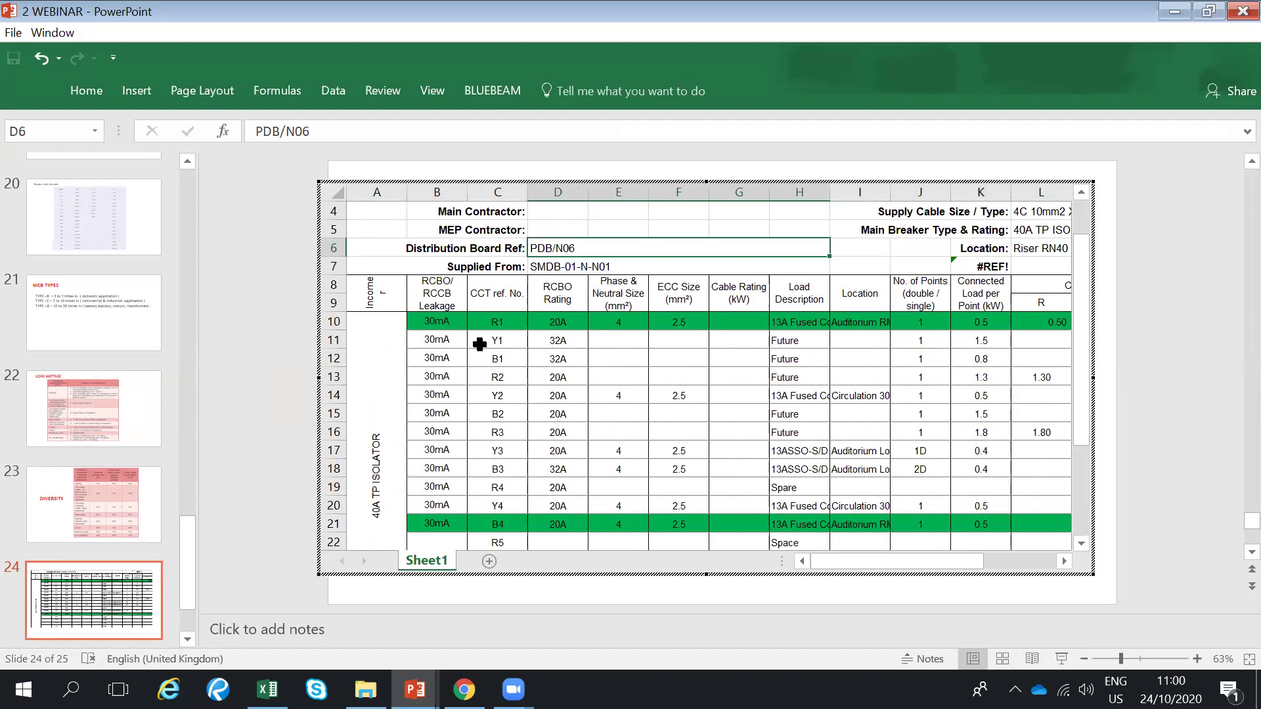
scroll(483, 372, "down", 1)
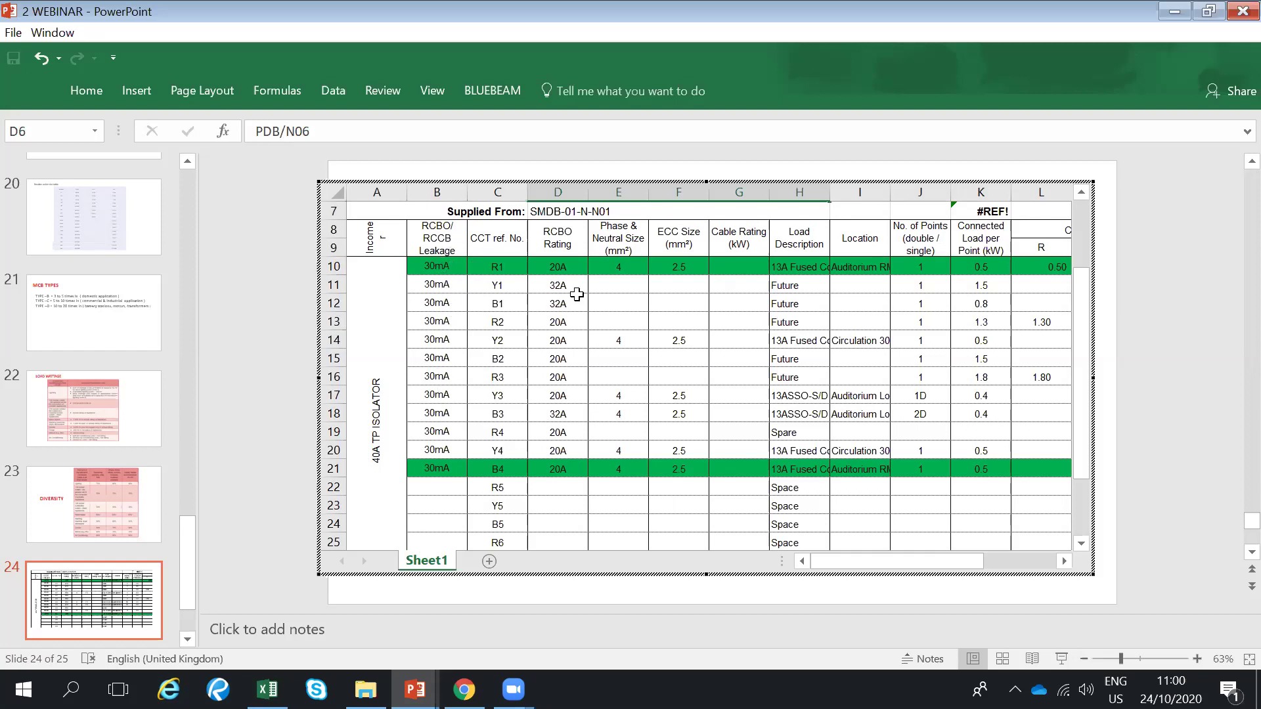
Examine the RCBO ratings of circuits R1 to B4, and compare circuit R1's rating with its load columns.
left_click_drag(568, 270, 561, 470)
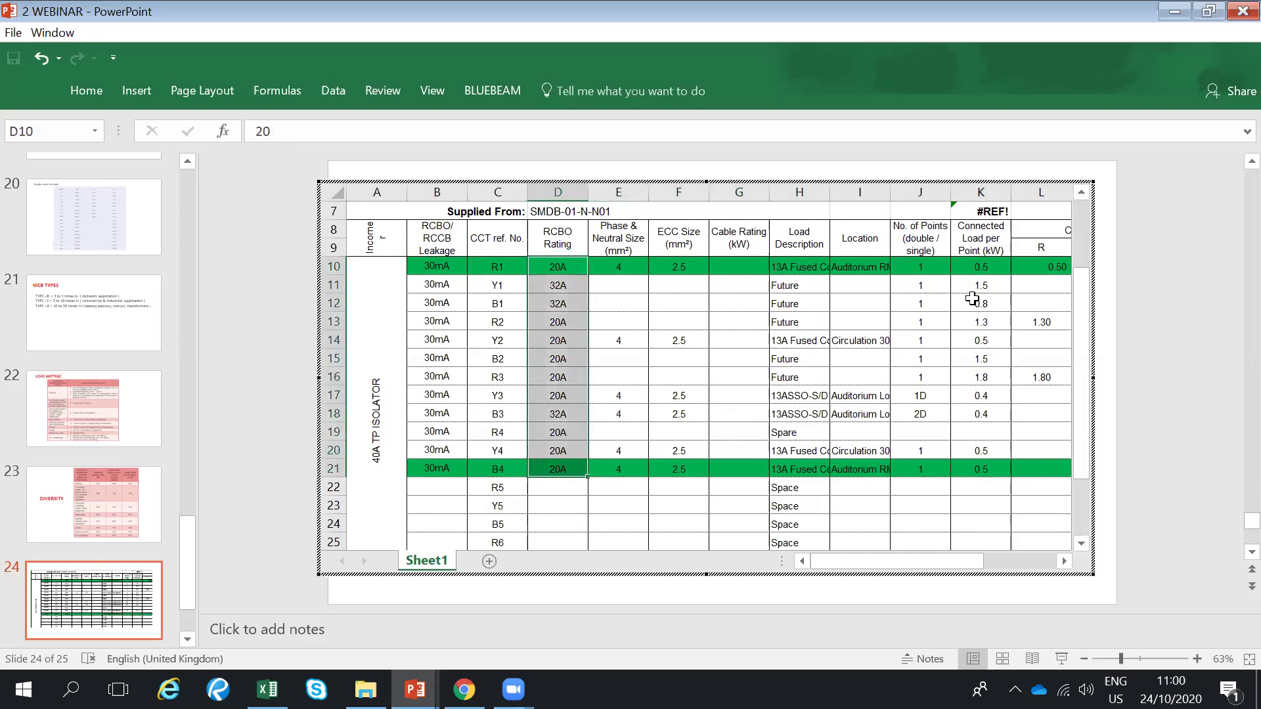
left_click_drag(930, 564, 988, 578)
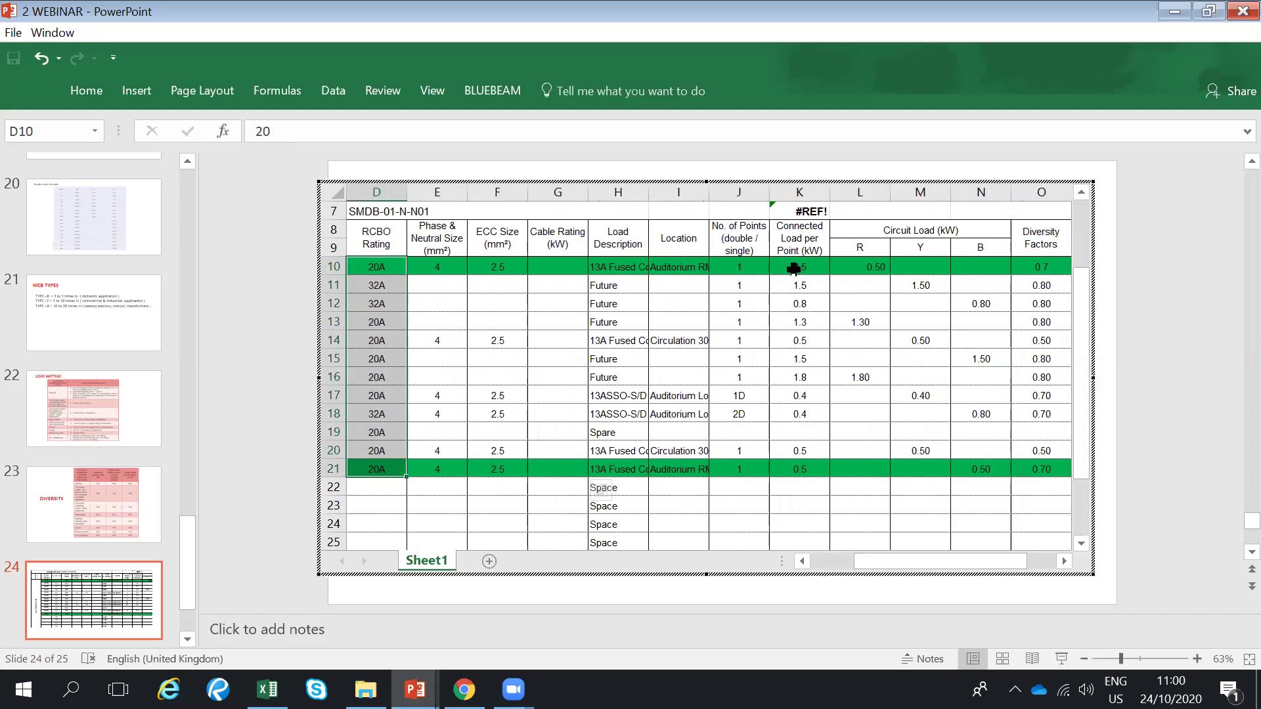
left_click(386, 267)
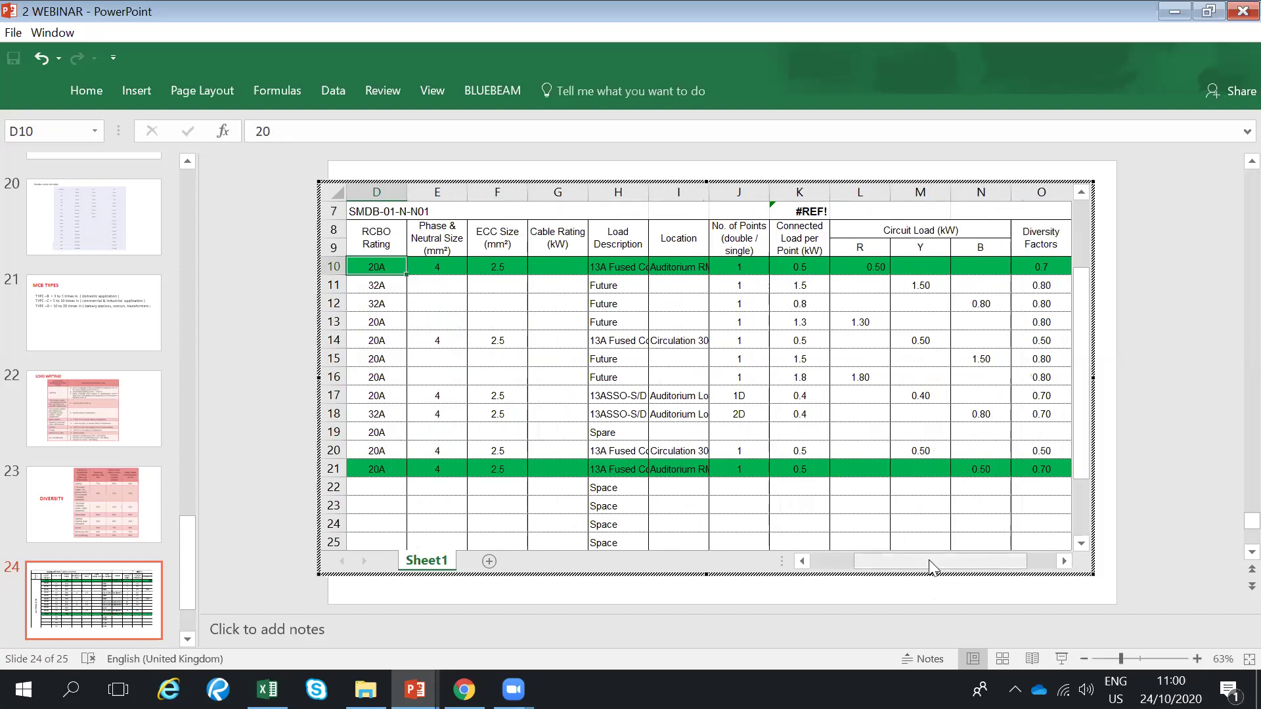
left_click_drag(935, 563, 862, 569)
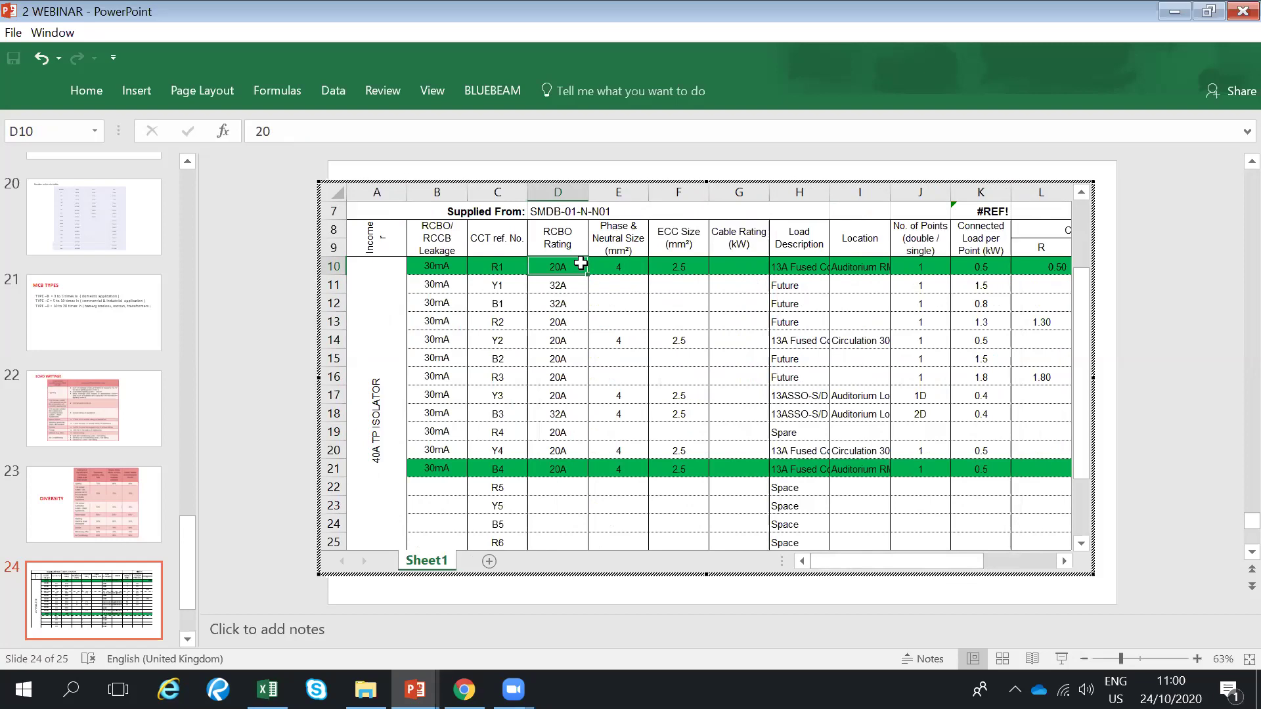
left_click_drag(864, 562, 894, 564)
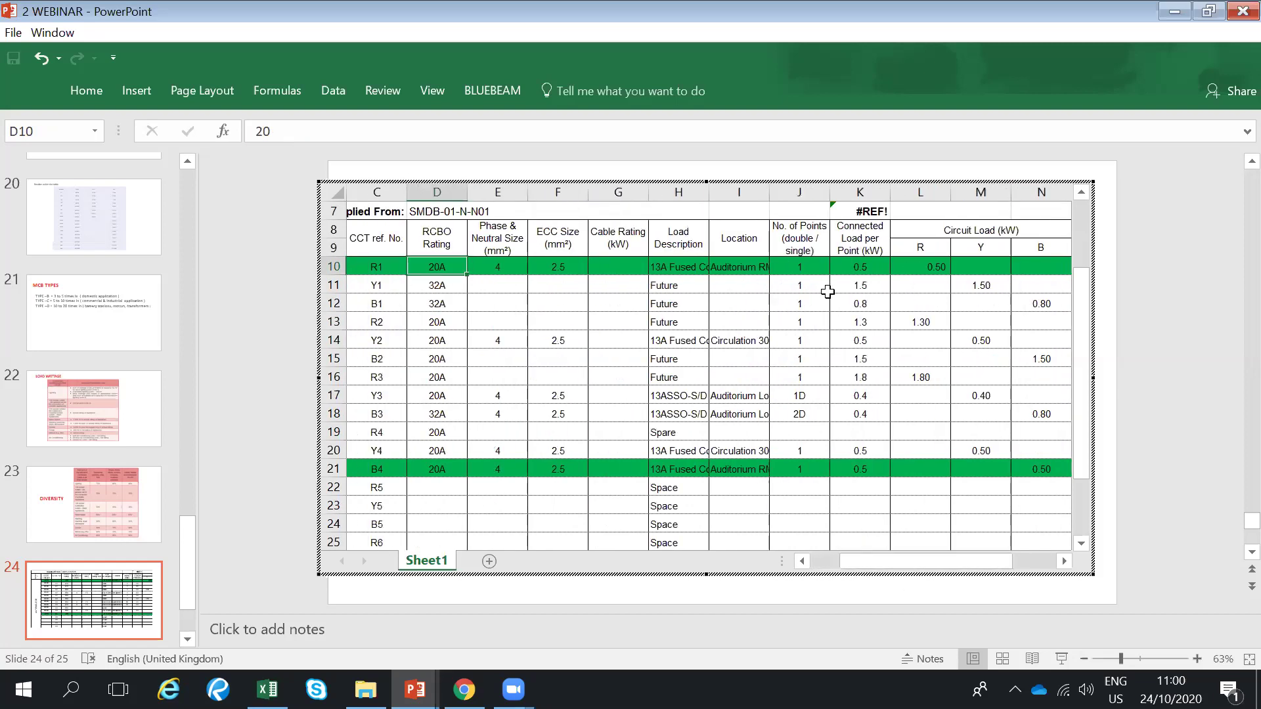
Inspect circuit R1's RCBO rating, number of points, connected load per point and diversity factor.
left_click(871, 269)
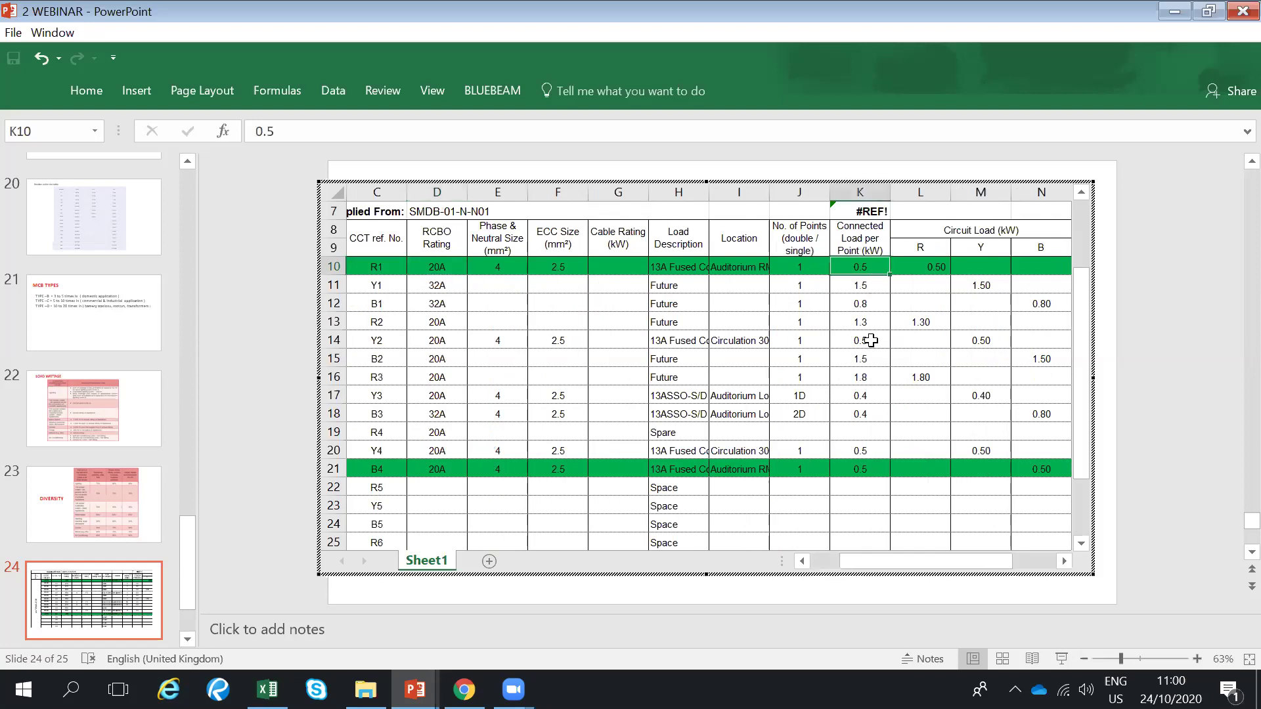
mouse_move(983, 562)
left_mouse_down()
mouse_move(906, 566)
mouse_move(987, 587)
left_mouse_up()
left_click(560, 268)
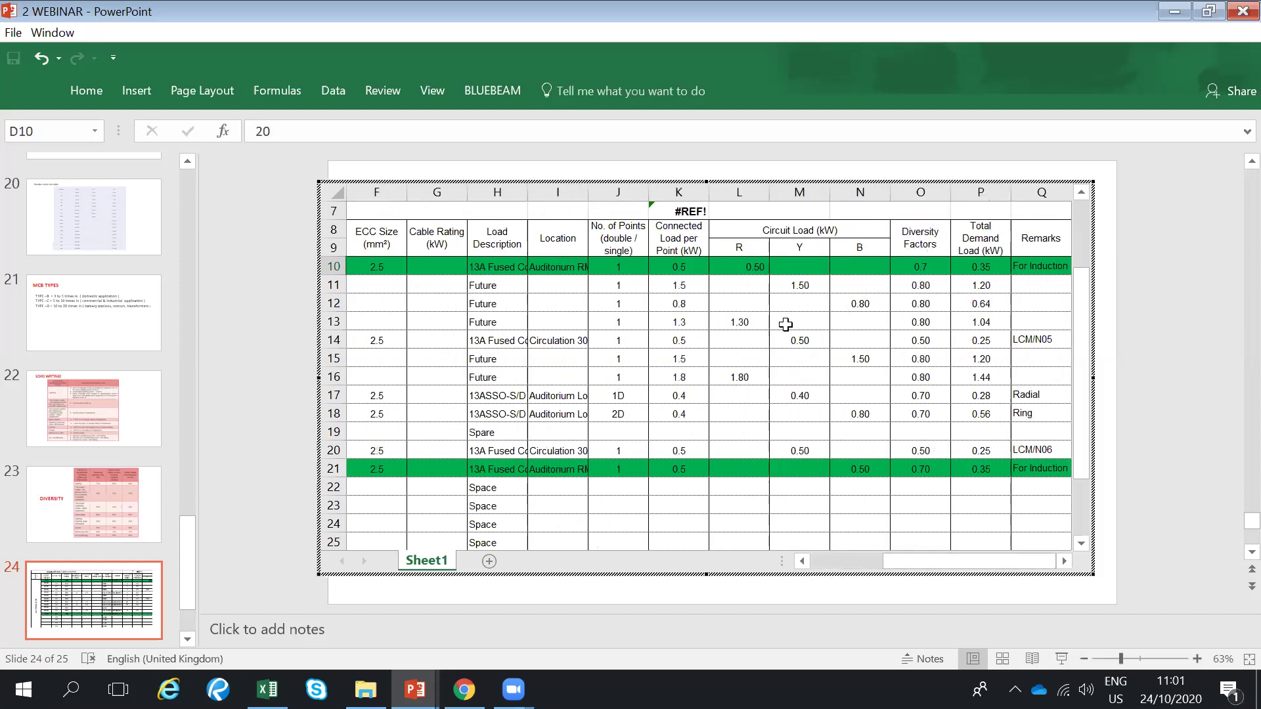
left_click(631, 268)
left_click(668, 268)
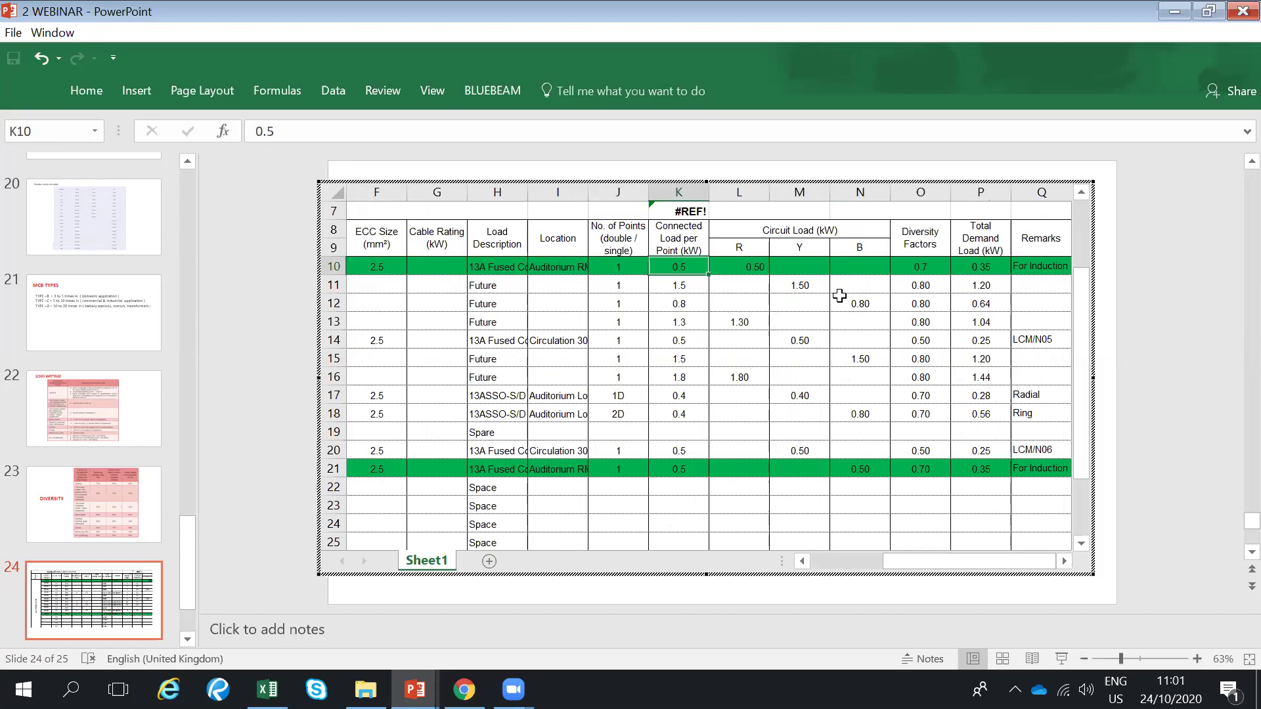
left_click(935, 270)
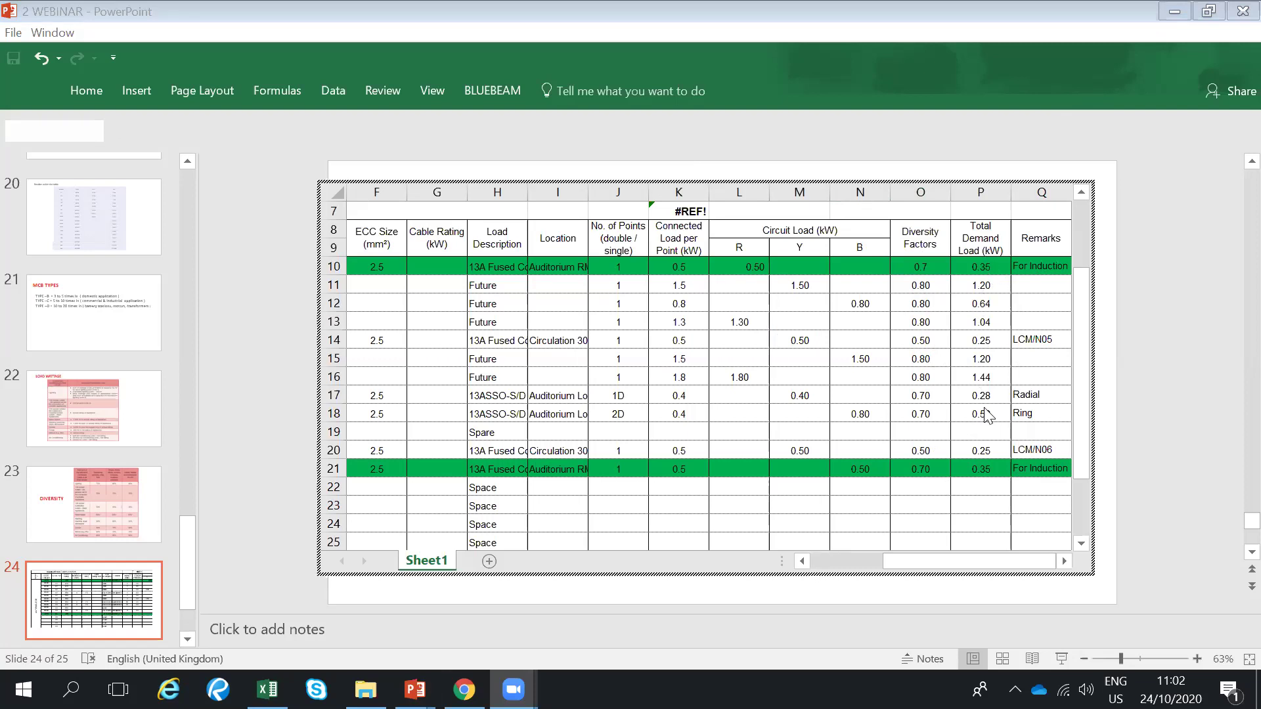
Check the phase load totals, total demand load, diversity factor and the connected and diversified load cells beneath the circuits.
scroll(985, 499, "down", 4)
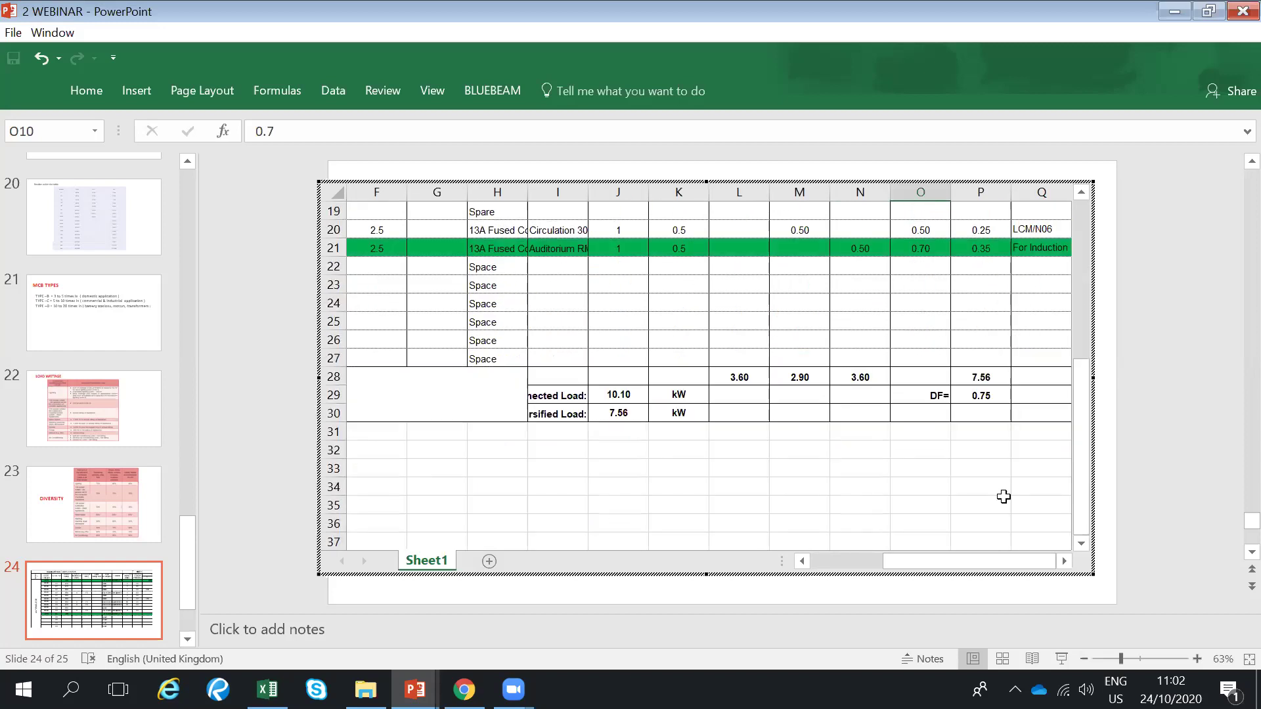
left_click(744, 376)
left_click(817, 380)
left_click(841, 380)
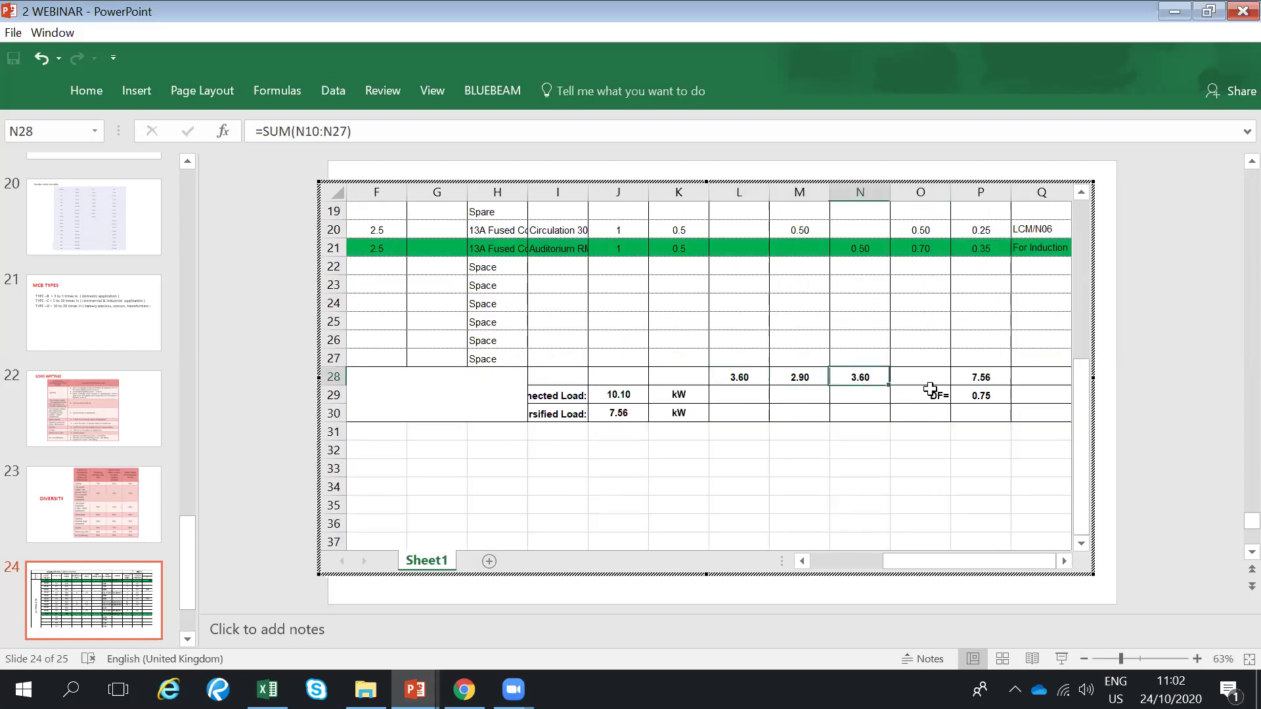
left_click(991, 398)
left_click(979, 377)
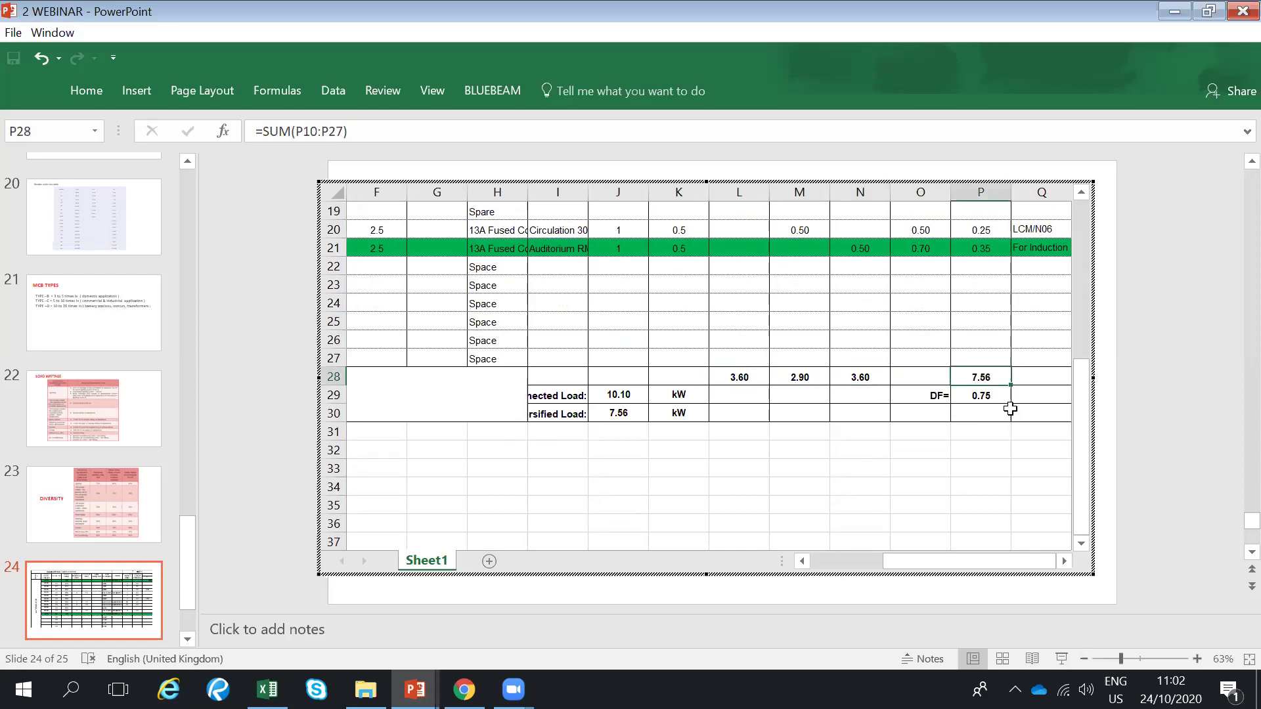
left_click(566, 387)
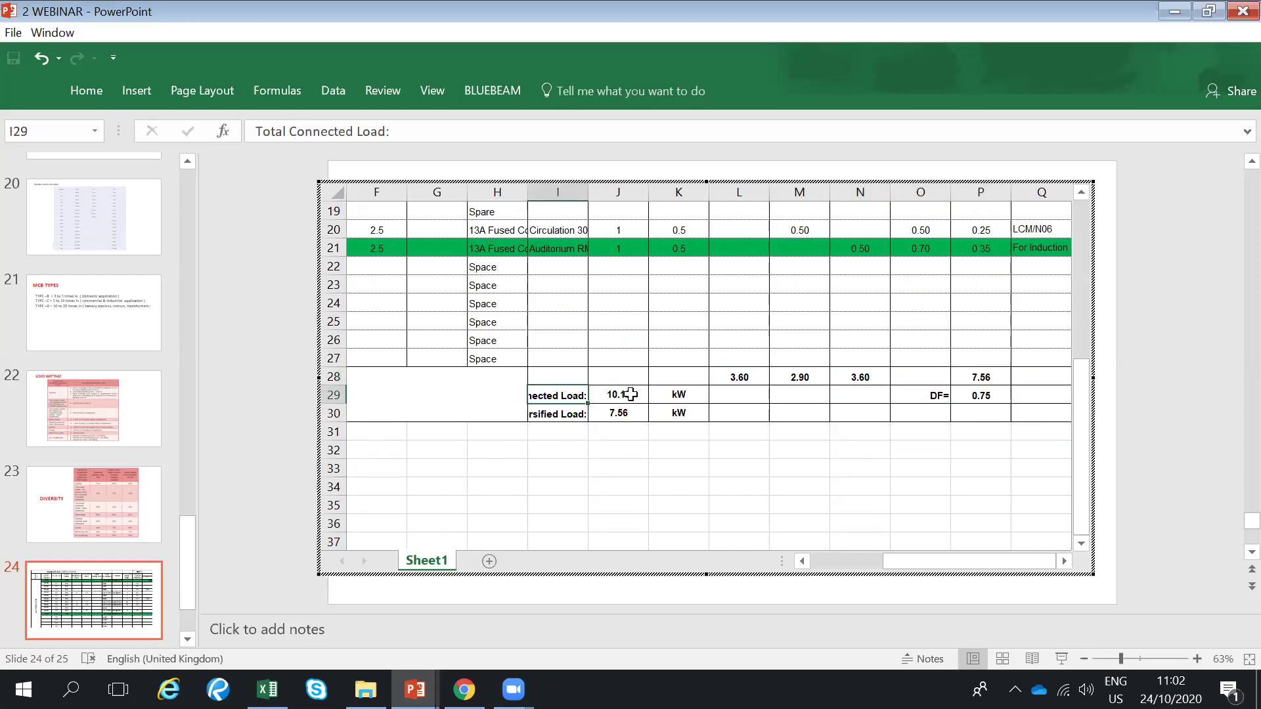
left_click(627, 413)
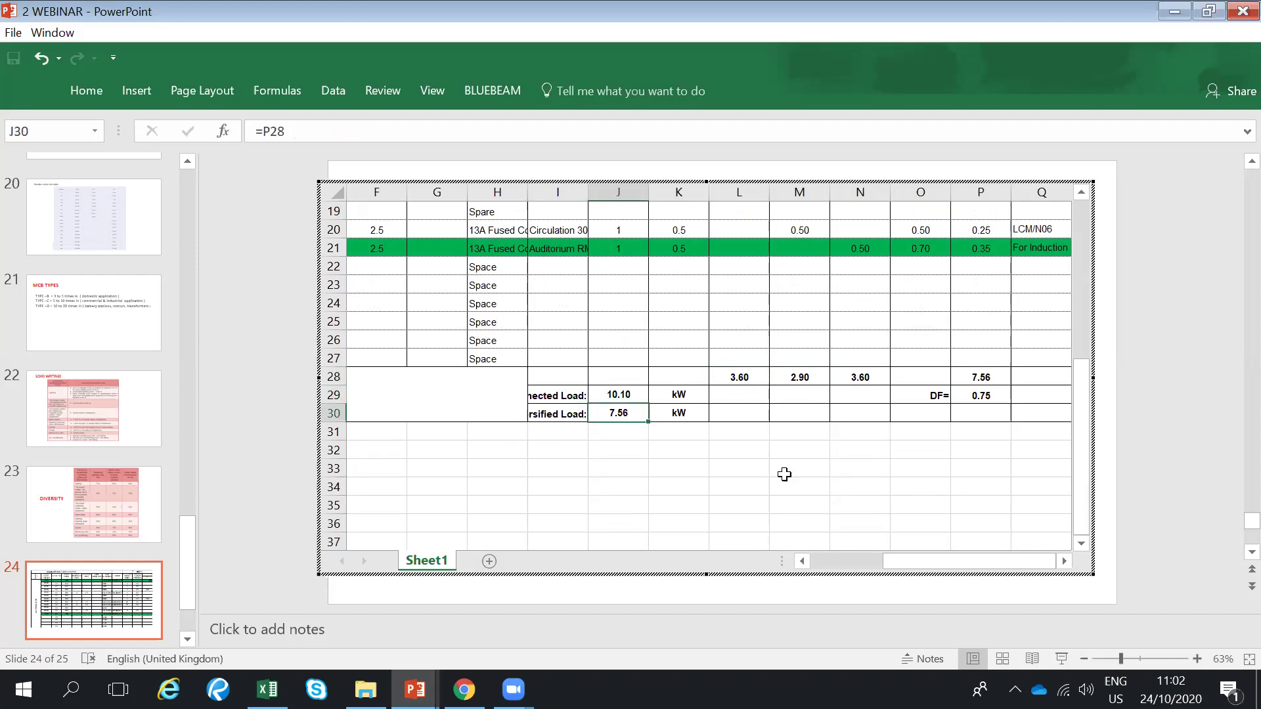
Inspect the Supply Cable Size / Type and Main Breaker Type & Rating entries in the schedule header.
left_click(864, 561)
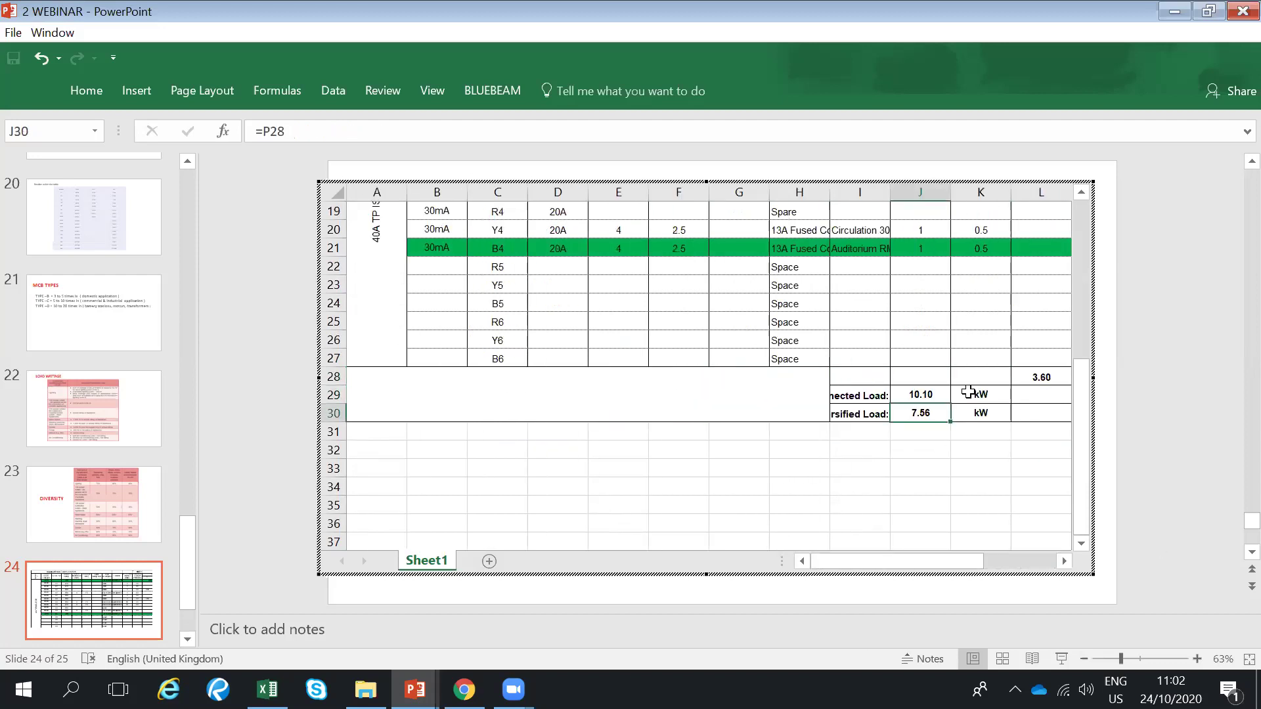
scroll(1024, 419, "up", 6)
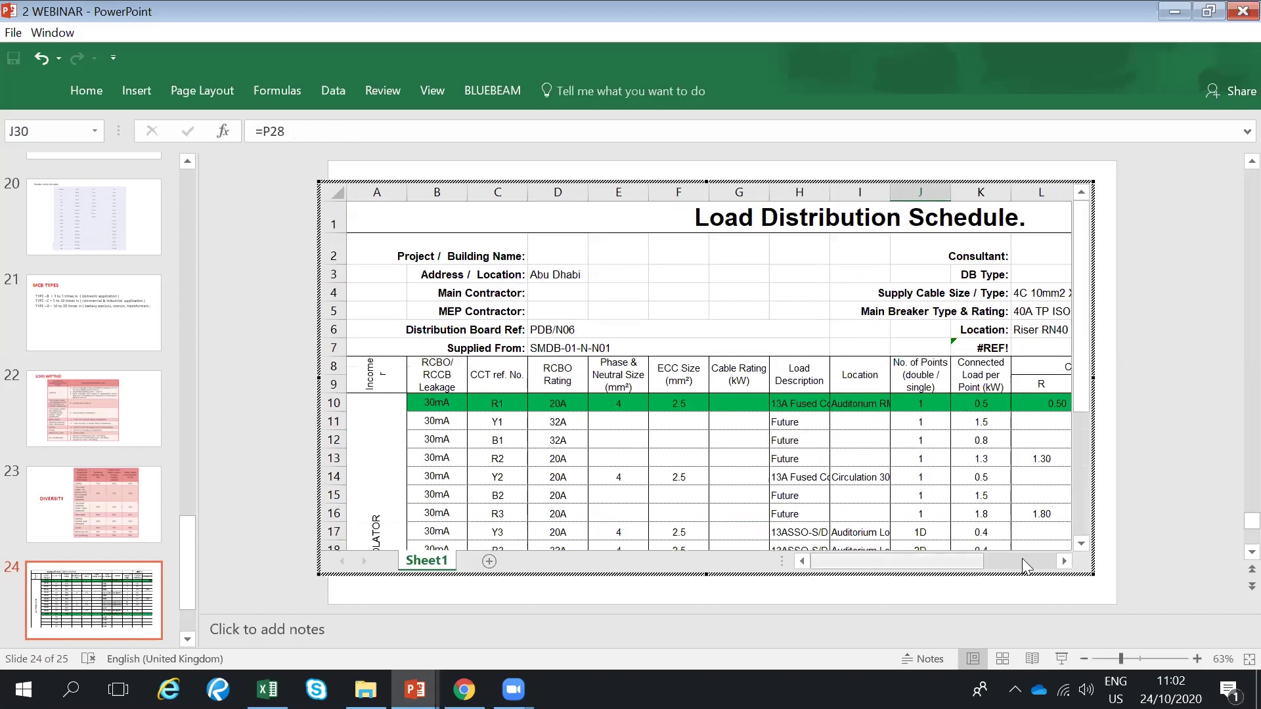
scroll(931, 558, "right", 5)
left_click(743, 296)
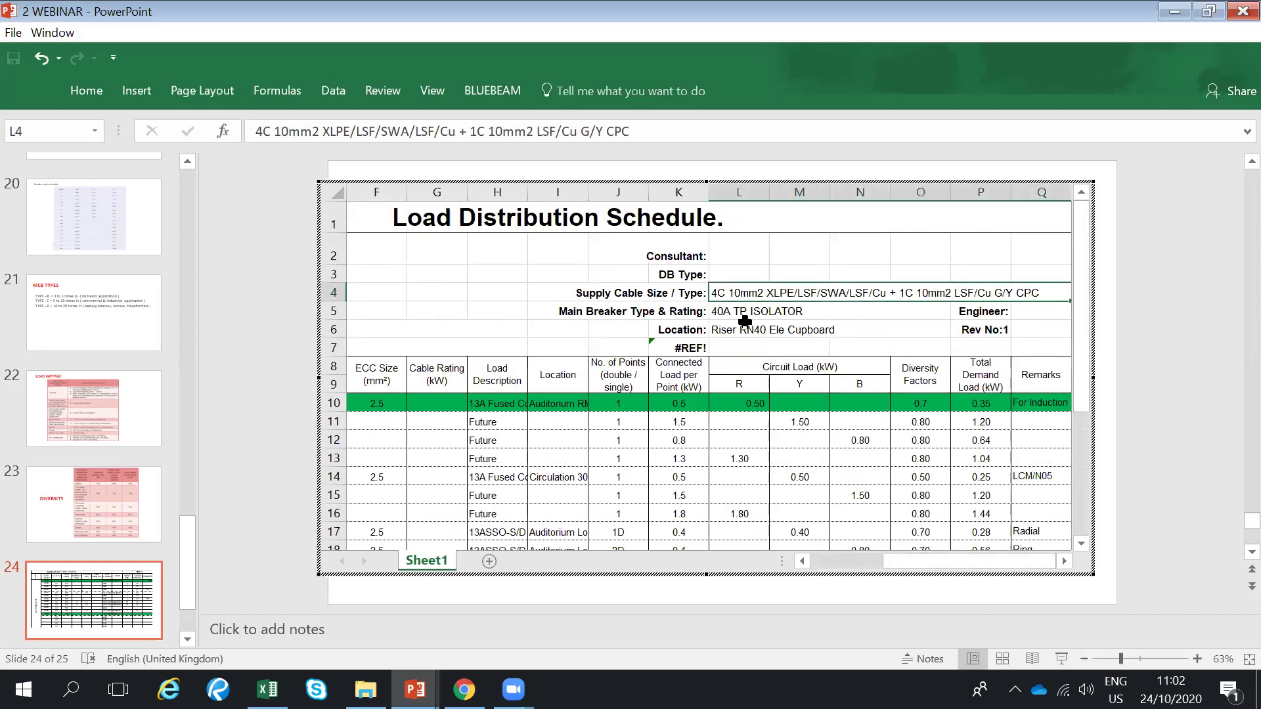
left_click(741, 313)
left_click(751, 295)
Look through the circuit rows and load totals again, ending at the first columns and upper circuits of the schedule.
scroll(798, 426, "down", 2)
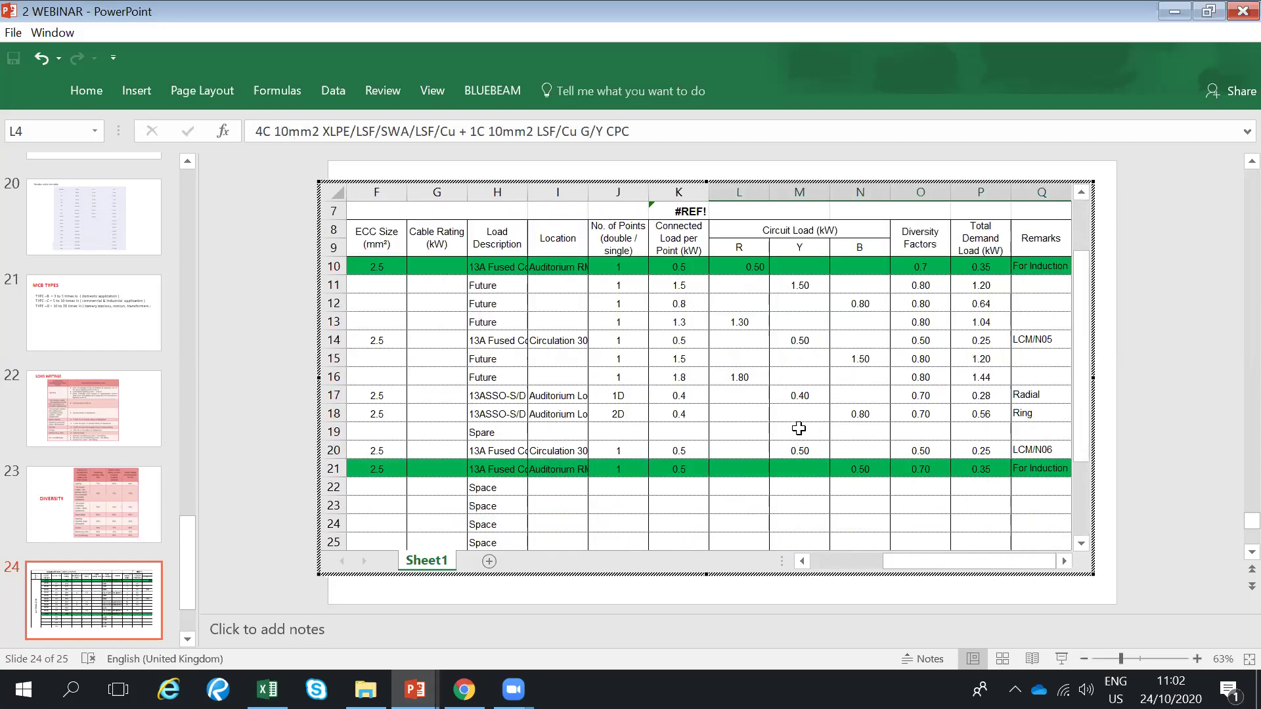
left_click_drag(937, 562, 872, 579)
scroll(847, 526, "down", 3)
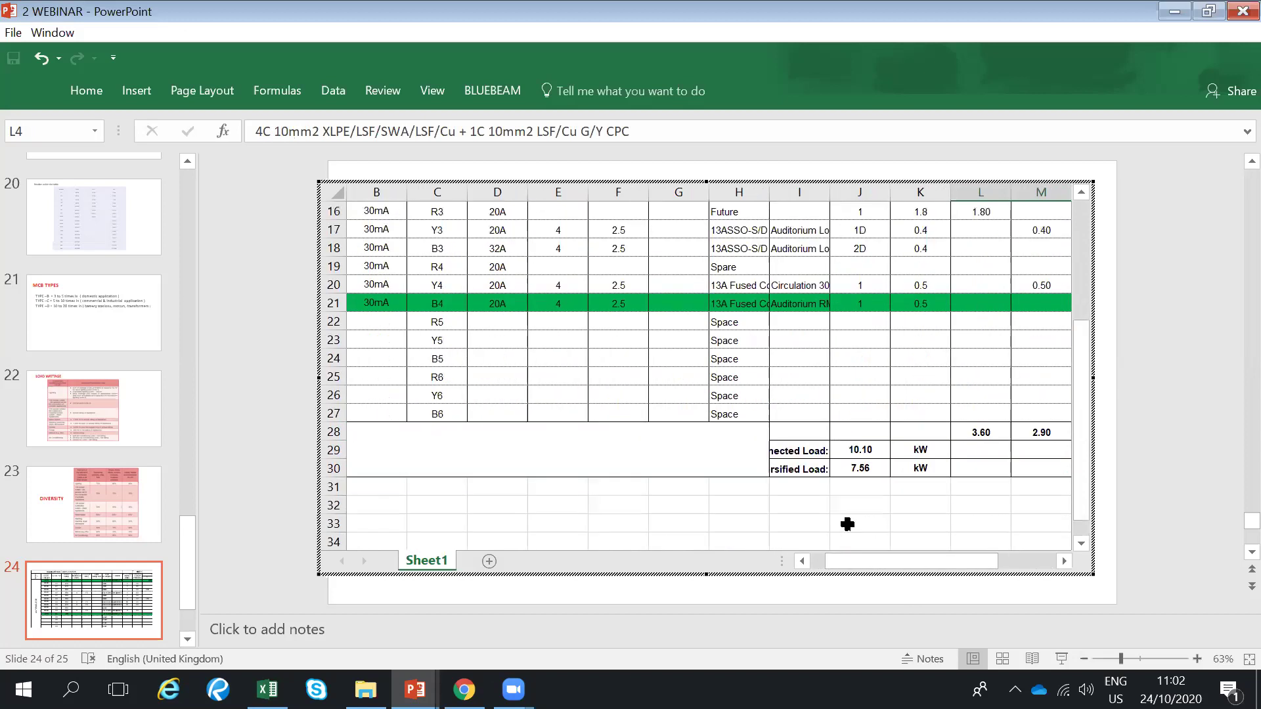
scroll(849, 529, "up", 1)
left_click_drag(859, 559, 826, 577)
scroll(755, 380, "up", 2)
scroll(754, 380, "up", 1)
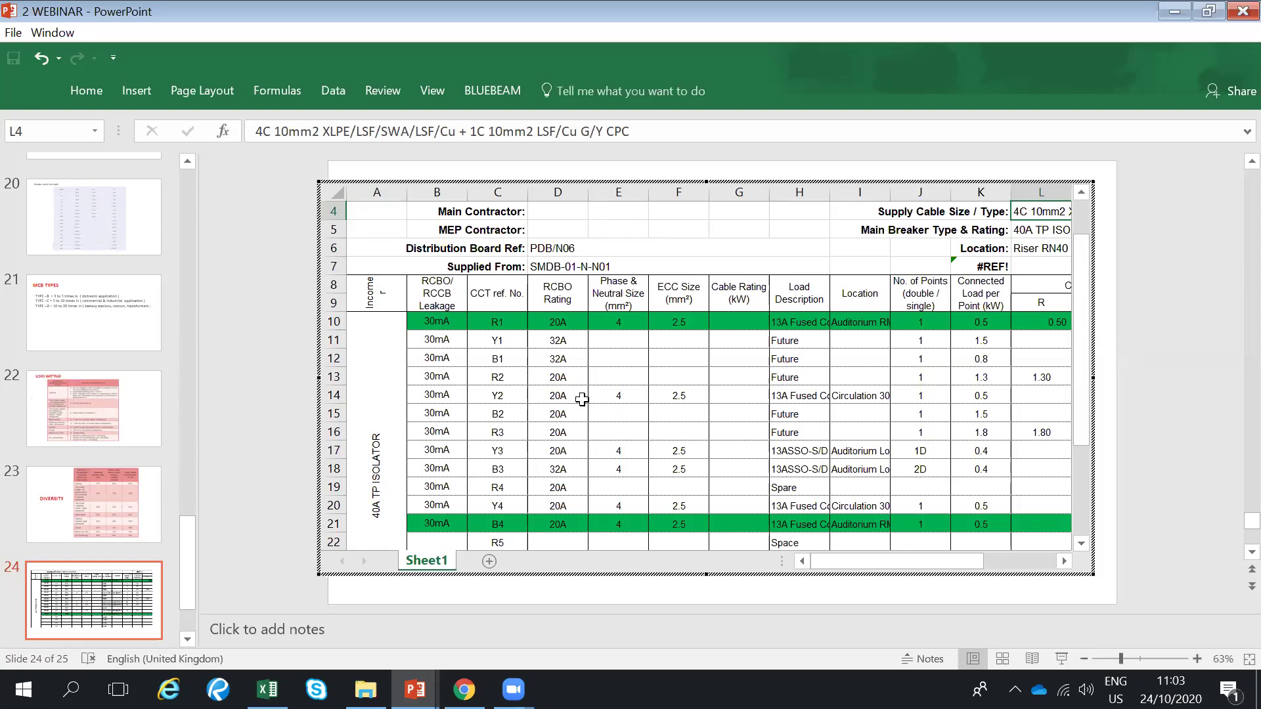
Leave the embedded worksheet and view the Diversity table on slide 23.
key("Escape")
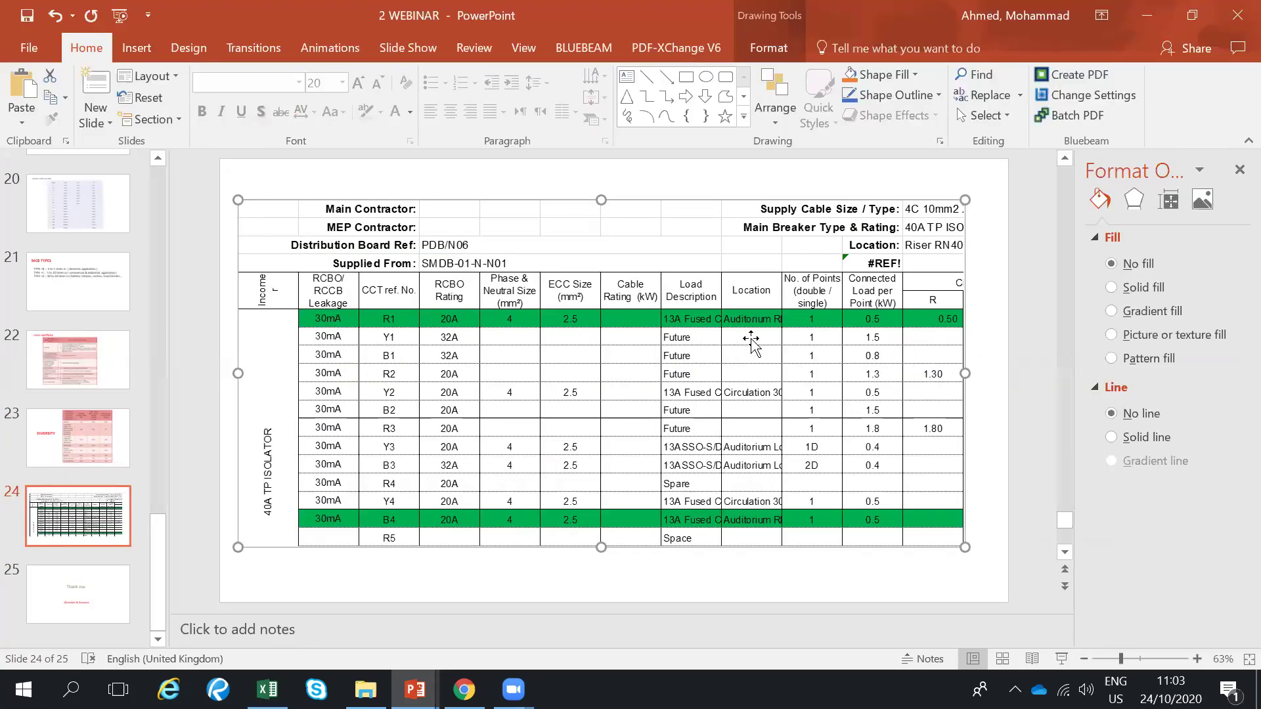
key("Escape")
key("Page_Up")
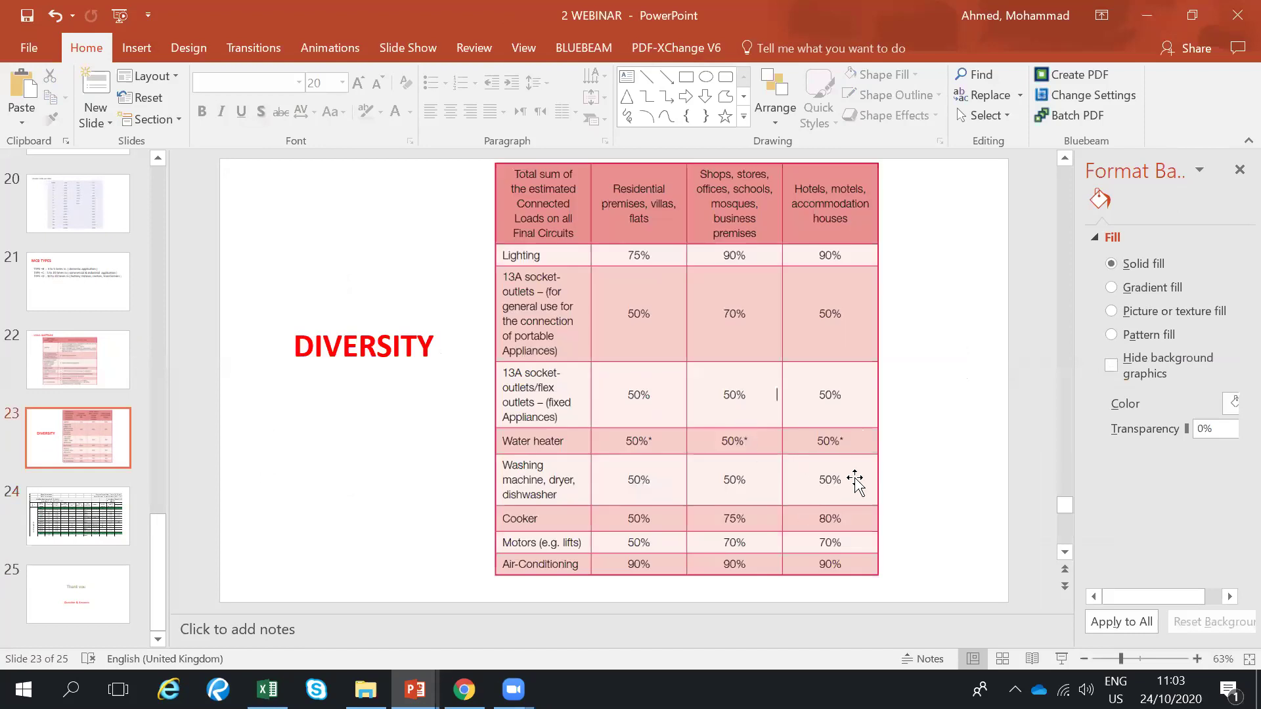
Revisit the load schedule on slide 24 and move on to the closing Thank you slide.
key("Page_Down")
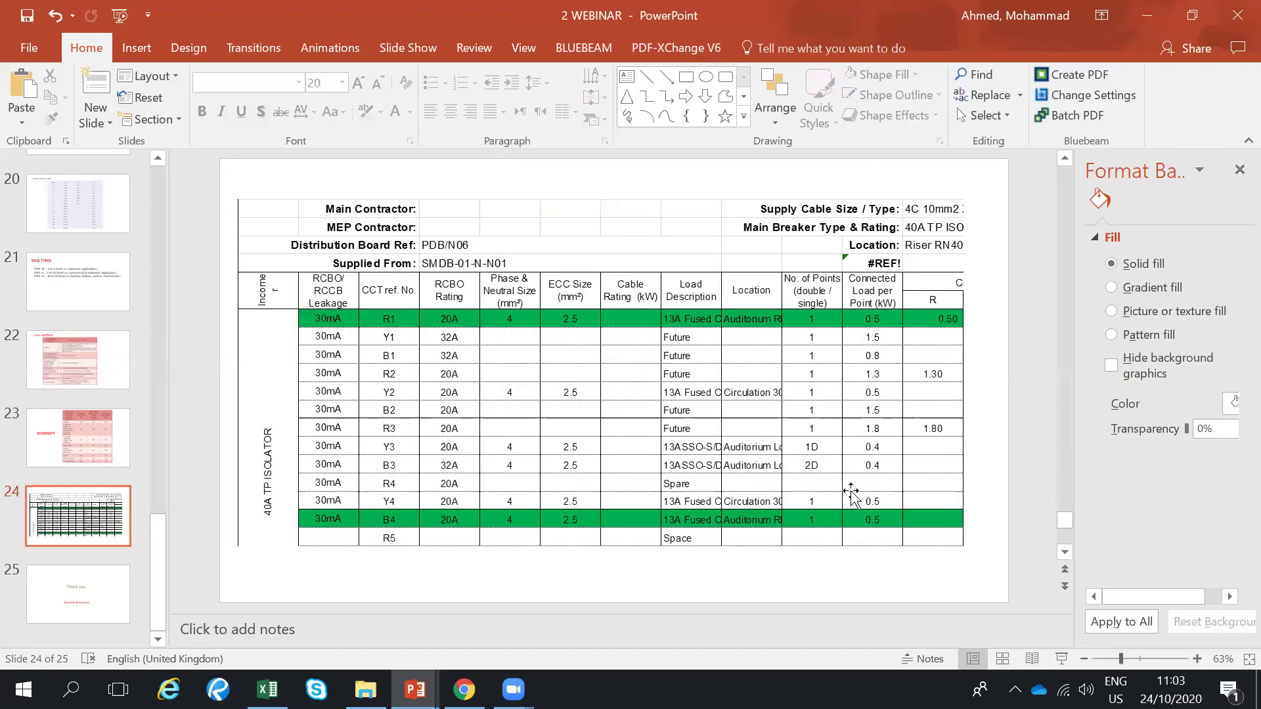
left_click(800, 355)
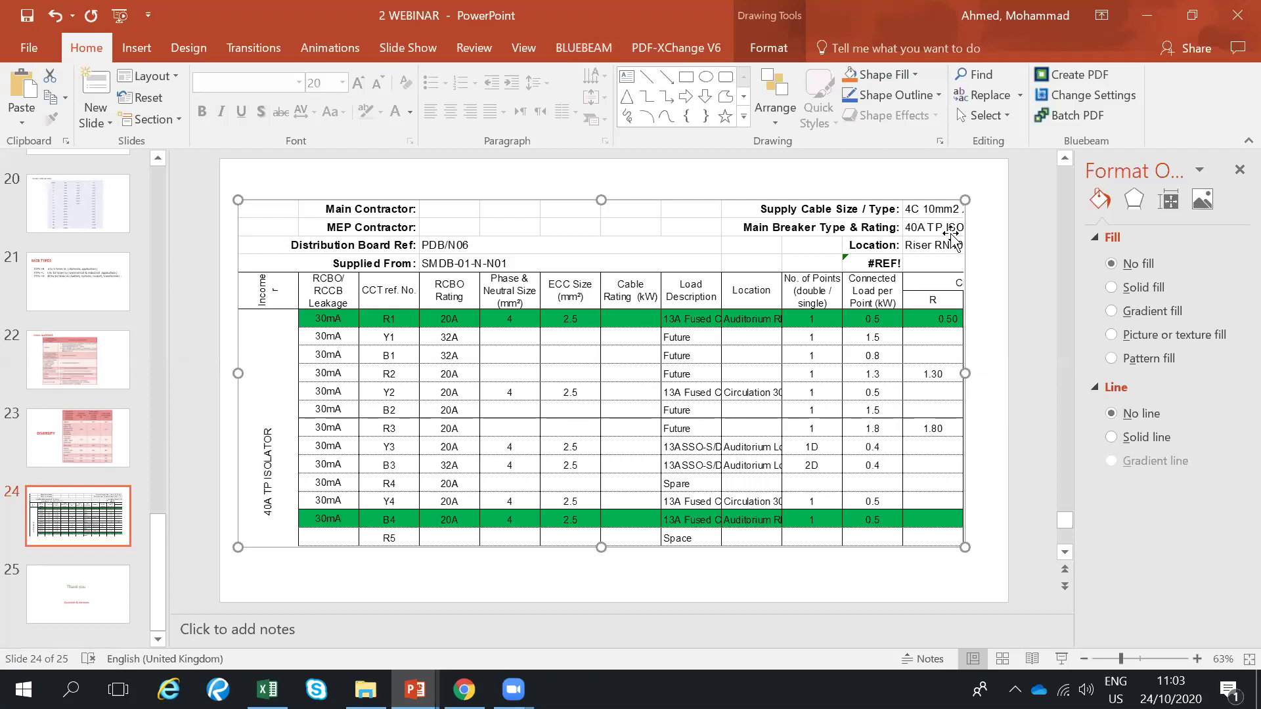
left_click_drag(1064, 521, 1065, 552)
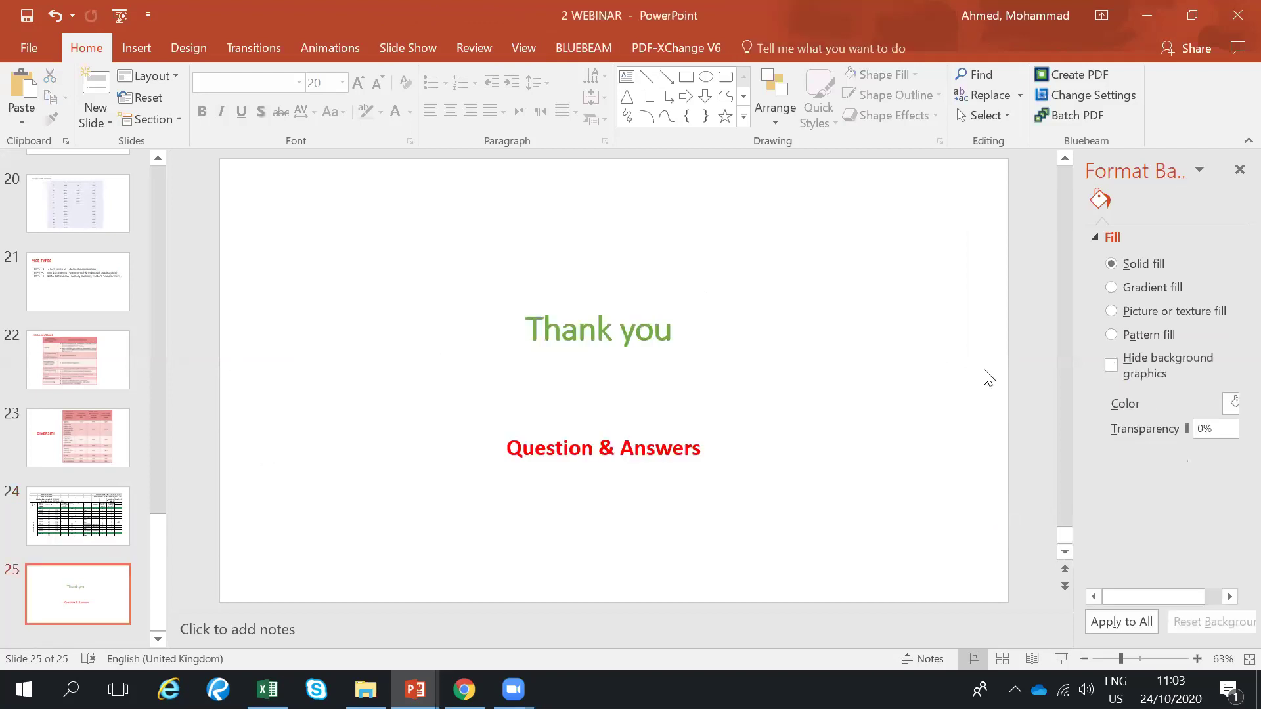